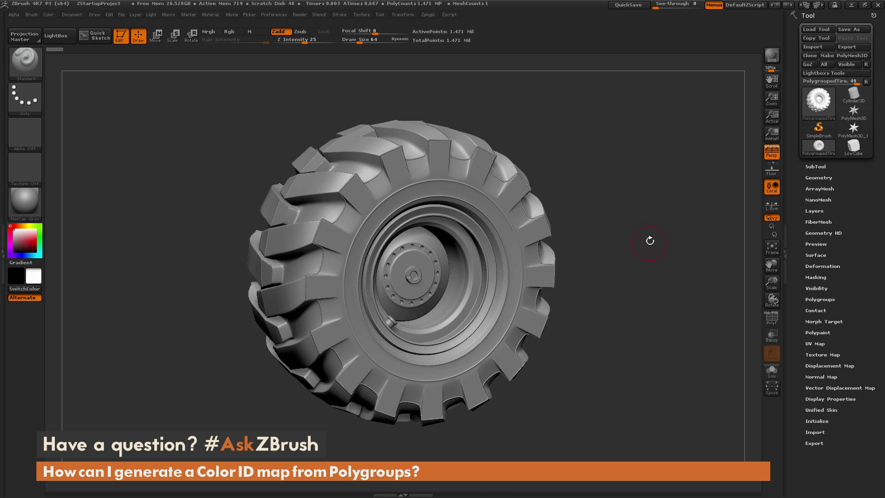
# Step: Turn the tire front-on and expand Geometry to show its 5 subdivision levels
pyautogui.moveTo(658, 291)
pyautogui.mouseDown()
pyautogui.moveTo(635, 260)
pyautogui.moveTo(611, 265)
pyautogui.moveTo(653, 296)
pyautogui.moveTo(668, 290)
pyautogui.mouseUp()
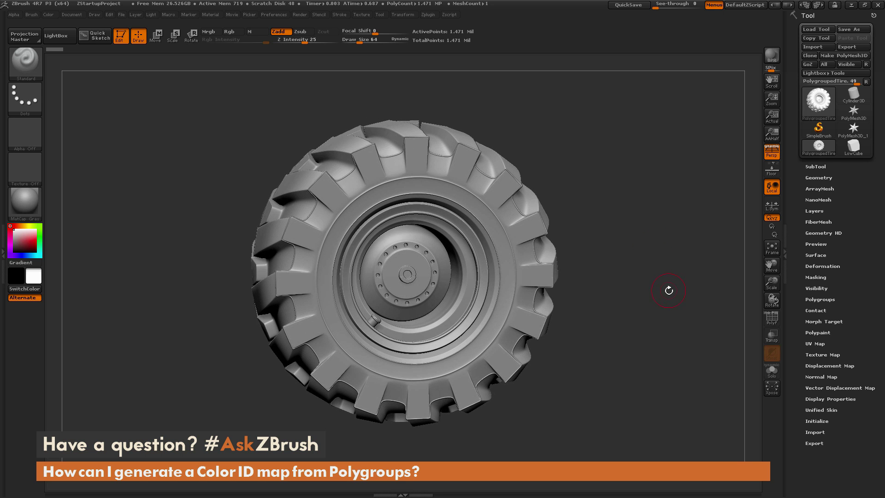
pyautogui.click(823, 179)
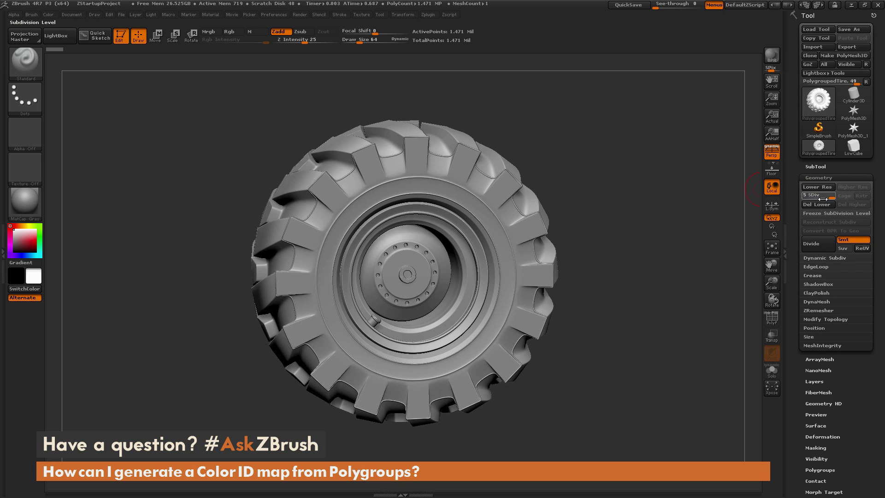
# Step: In Texture Map settings, toggle the tire's texture display and PolyF polygroup view on and off
pyautogui.scroll(-5, 811, 195)
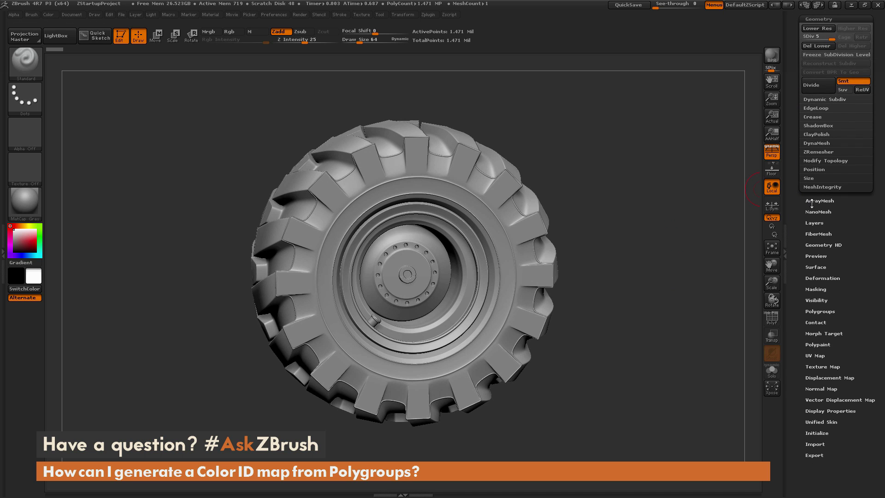
pyautogui.click(826, 366)
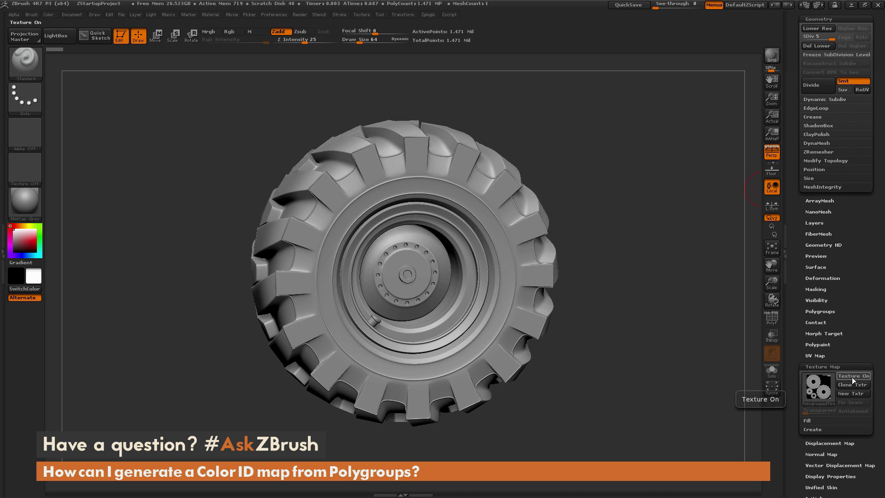
pyautogui.click(852, 378)
pyautogui.moveTo(751, 332); pyautogui.dragTo(719, 327)
pyautogui.click(851, 376)
pyautogui.click(771, 318)
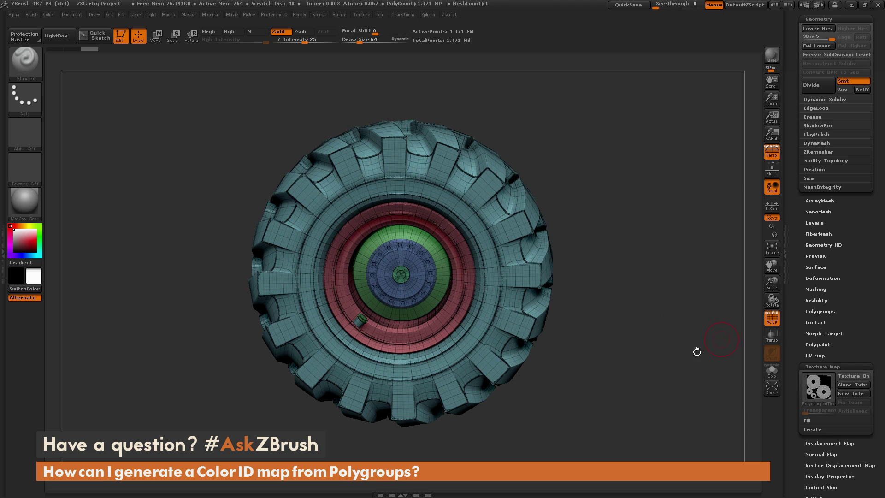
pyautogui.click(771, 318)
# Step: Orbit the tire to inspect its teal tread, red rim and green and blue hub polygroups
pyautogui.moveTo(669, 337)
pyautogui.mouseDown()
pyautogui.moveTo(684, 342)
pyautogui.moveTo(637, 337)
pyautogui.moveTo(687, 339)
pyautogui.mouseUp()
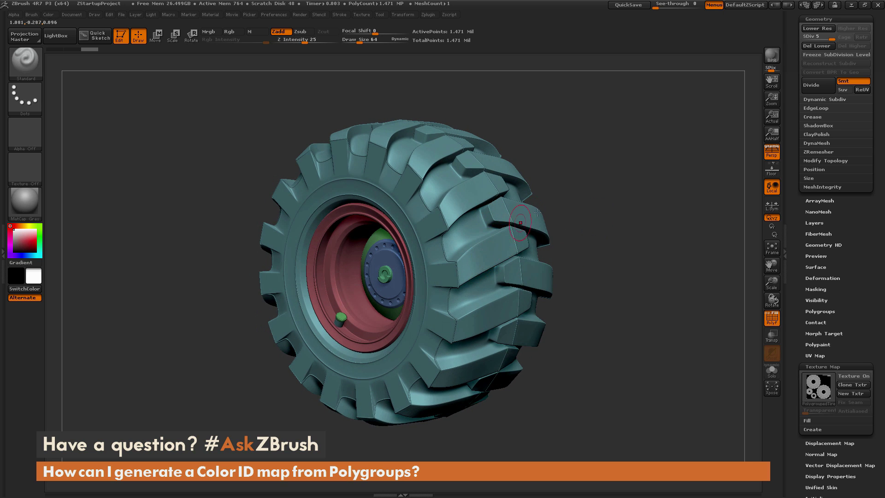
pyautogui.moveTo(579, 200); pyautogui.dragTo(610, 214)
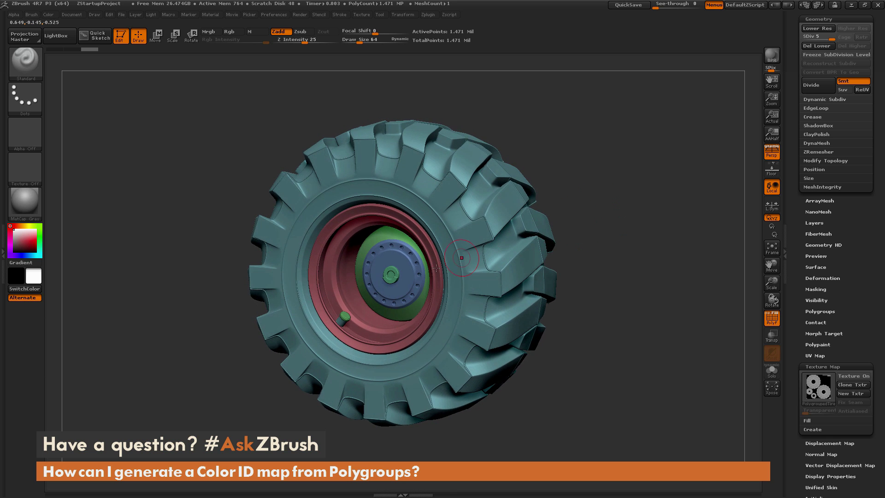
pyautogui.keyDown('shift'); pyautogui.moveTo(618, 184); pyautogui.dragTo(638, 202); pyautogui.keyUp('shift')
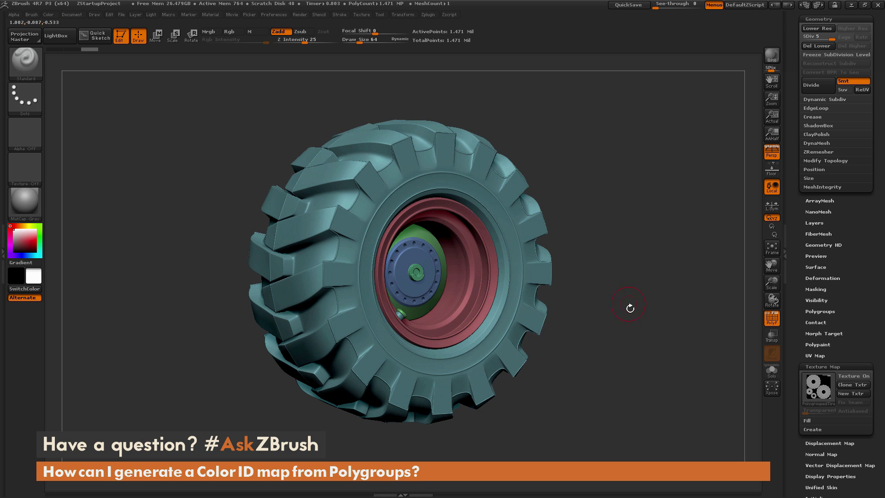
pyautogui.moveTo(616, 282)
pyautogui.mouseDown()
pyautogui.moveTo(589, 275)
pyautogui.moveTo(614, 284)
pyautogui.mouseUp()
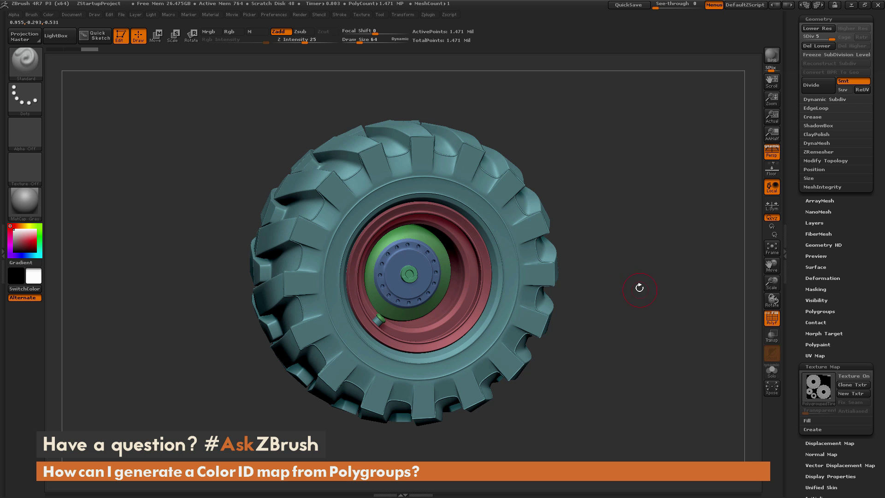
pyautogui.moveTo(605, 273)
pyautogui.mouseDown()
pyautogui.moveTo(584, 271)
pyautogui.moveTo(618, 270)
pyautogui.mouseUp()
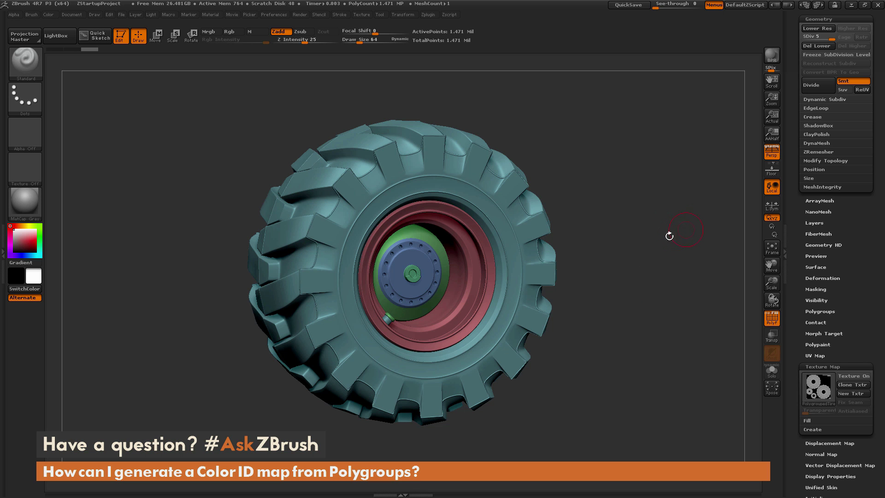
pyautogui.moveTo(654, 275); pyautogui.dragTo(631, 283)
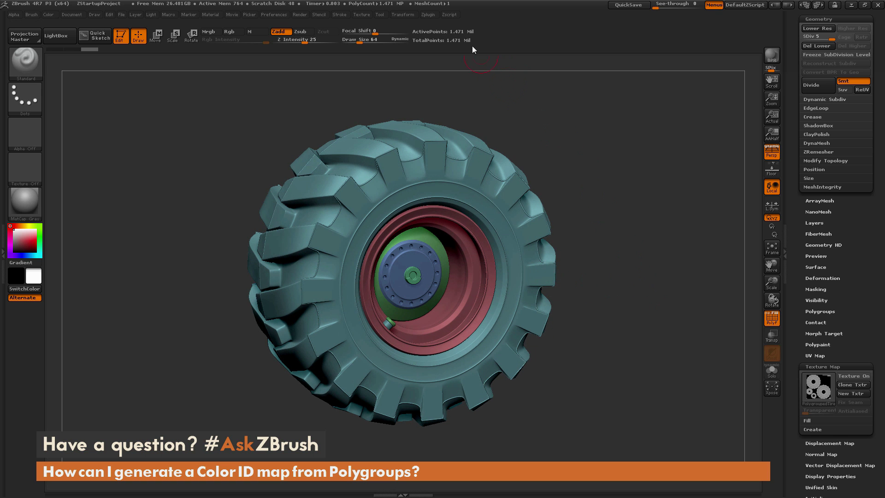
pyautogui.moveTo(642, 268)
pyautogui.mouseDown()
pyautogui.moveTo(612, 271)
pyautogui.moveTo(638, 265)
pyautogui.mouseUp()
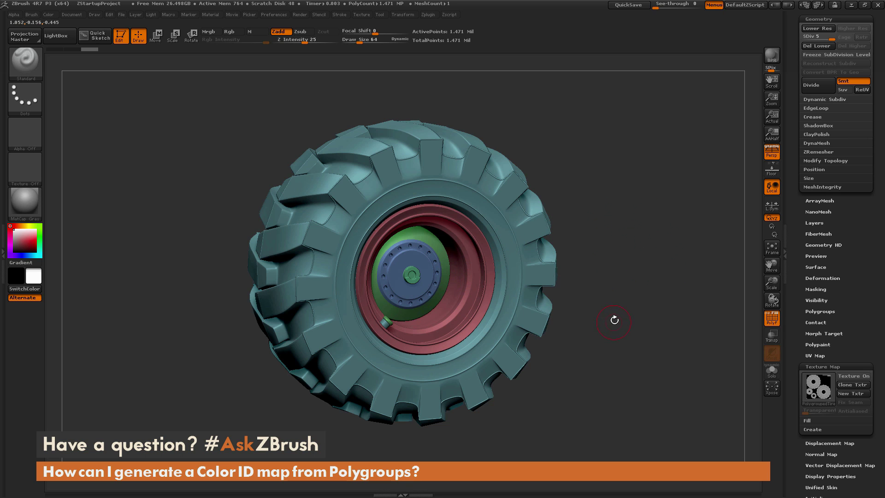
pyautogui.moveTo(837, 310); pyautogui.dragTo(859, 231)
# Step: Apply Polypaint From Polygroups to the tire, turn off PolyF and orbit to check the colours
pyautogui.click(825, 271)
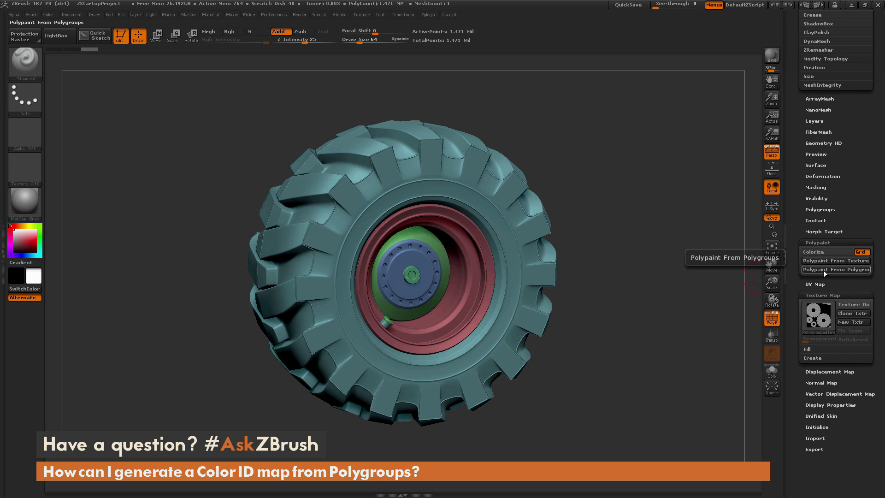
pyautogui.click(859, 270)
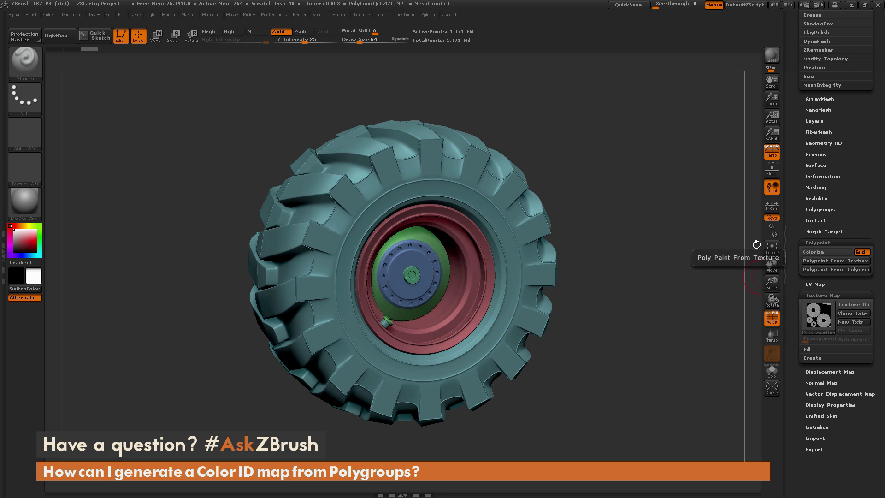
pyautogui.moveTo(617, 290)
pyautogui.mouseDown()
pyautogui.moveTo(584, 285)
pyautogui.moveTo(607, 297)
pyautogui.moveTo(622, 291)
pyautogui.moveTo(626, 300)
pyautogui.mouseUp()
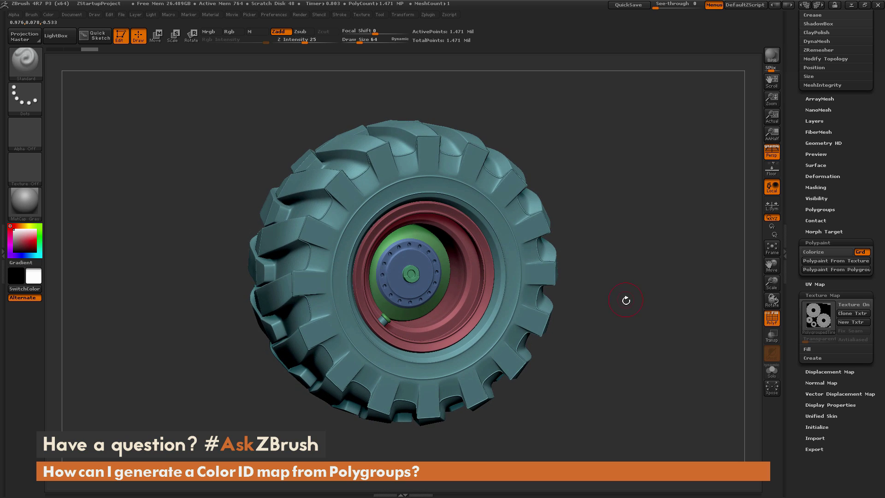
pyautogui.click(834, 270)
pyautogui.click(771, 318)
pyautogui.moveTo(681, 337); pyautogui.dragTo(608, 300)
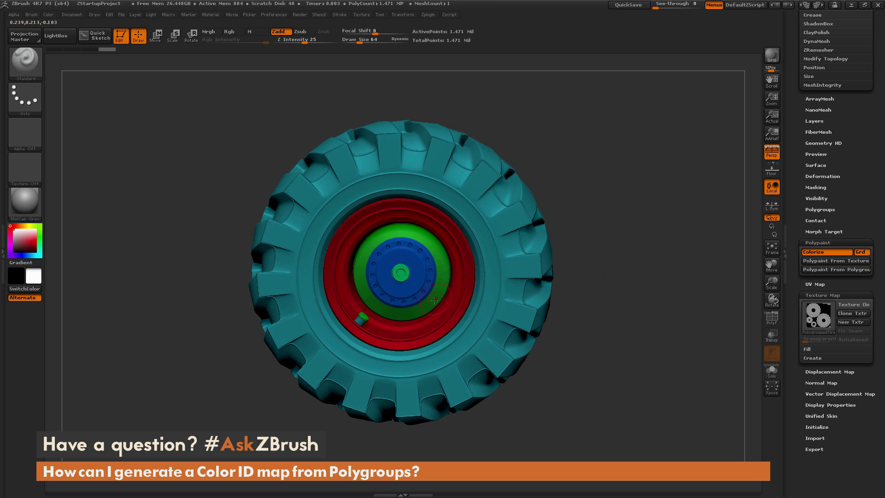
pyautogui.moveTo(661, 267); pyautogui.dragTo(615, 268)
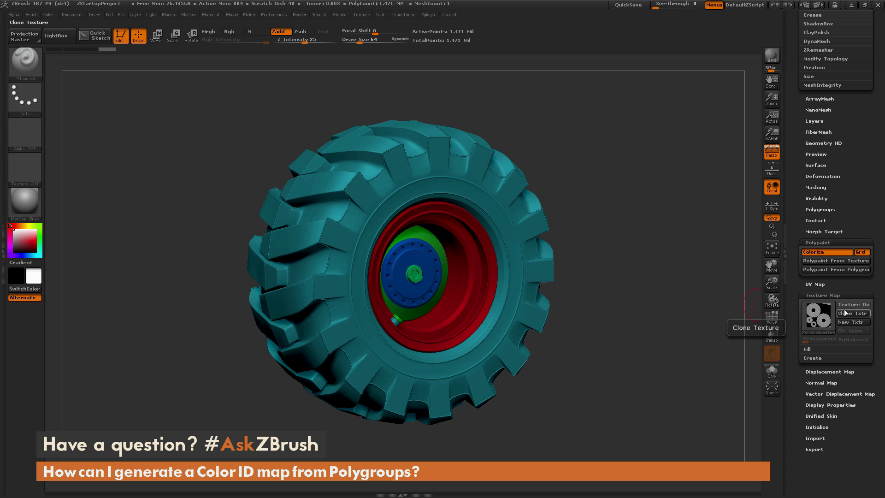
# Step: Create a 2048×2048 texture with New From Polypaint and preview it on the tire
pyautogui.click(824, 358)
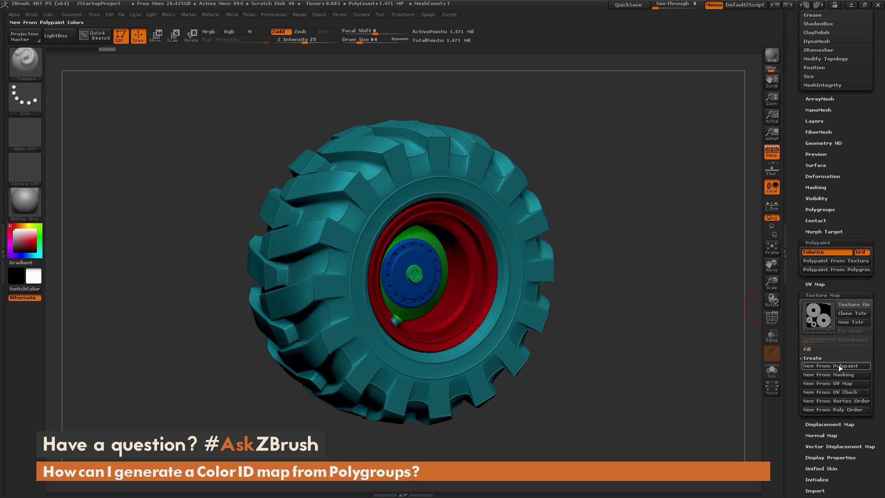
pyautogui.click(838, 365)
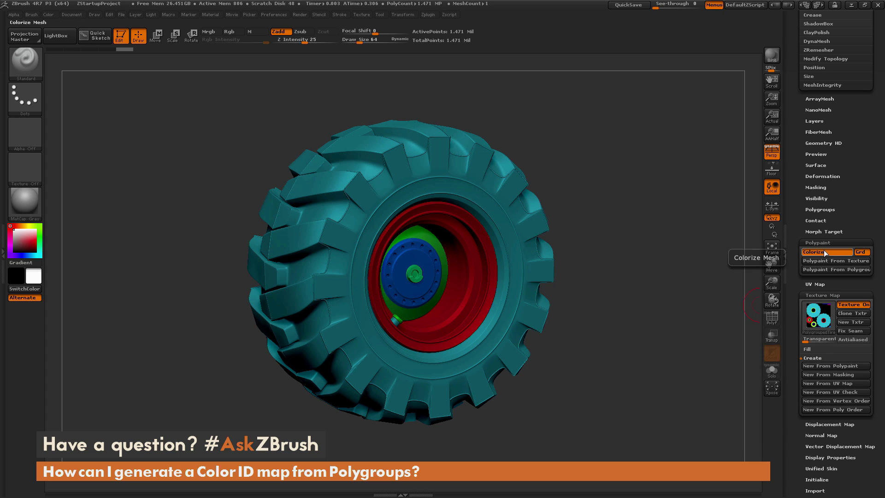
pyautogui.moveTo(820, 318)
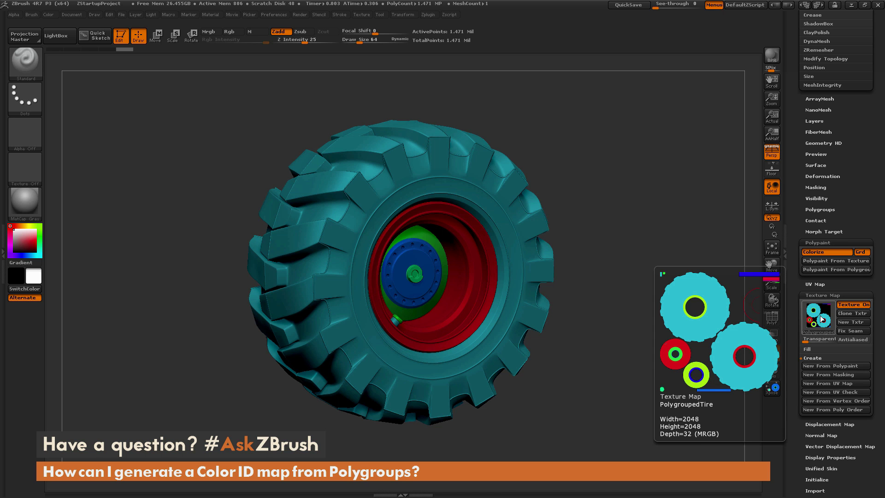
pyautogui.moveTo(646, 277); pyautogui.dragTo(629, 321)
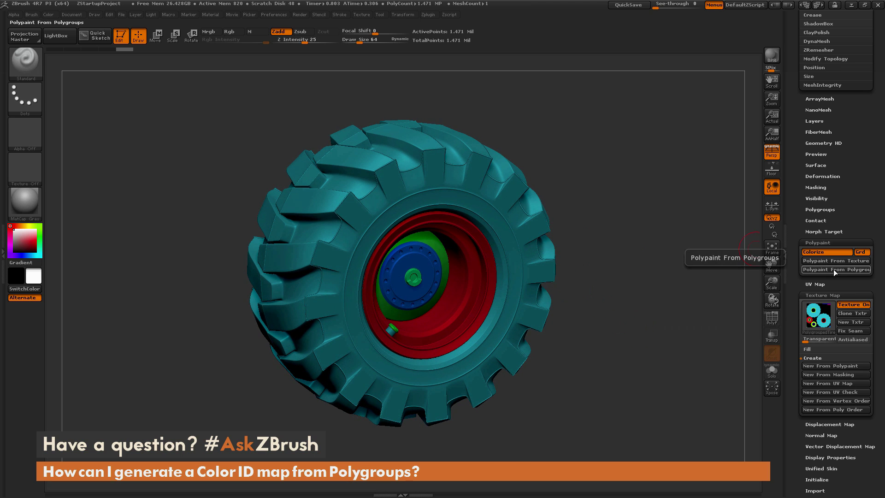
pyautogui.moveTo(638, 269); pyautogui.dragTo(669, 249)
pyautogui.scroll(5, 858, 154)
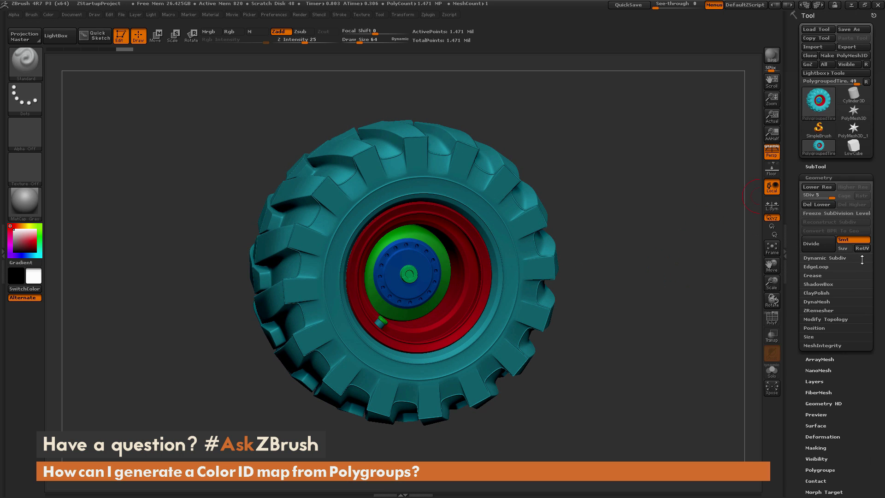
# Step: Switch to the low-poly cube and display its polygroup colours with PolyF
pyautogui.click(853, 147)
pyautogui.moveTo(689, 318); pyautogui.dragTo(671, 299)
pyautogui.click(772, 318)
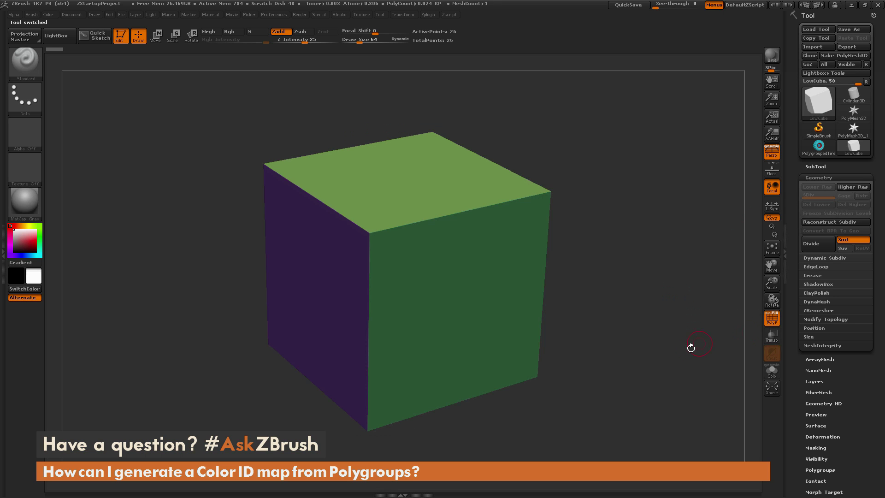
pyautogui.moveTo(693, 352)
pyautogui.mouseDown()
pyautogui.moveTo(676, 339)
pyautogui.moveTo(653, 352)
pyautogui.moveTo(669, 361)
pyautogui.moveTo(694, 349)
pyautogui.moveTo(688, 302)
pyautogui.moveTo(696, 336)
pyautogui.mouseUp()
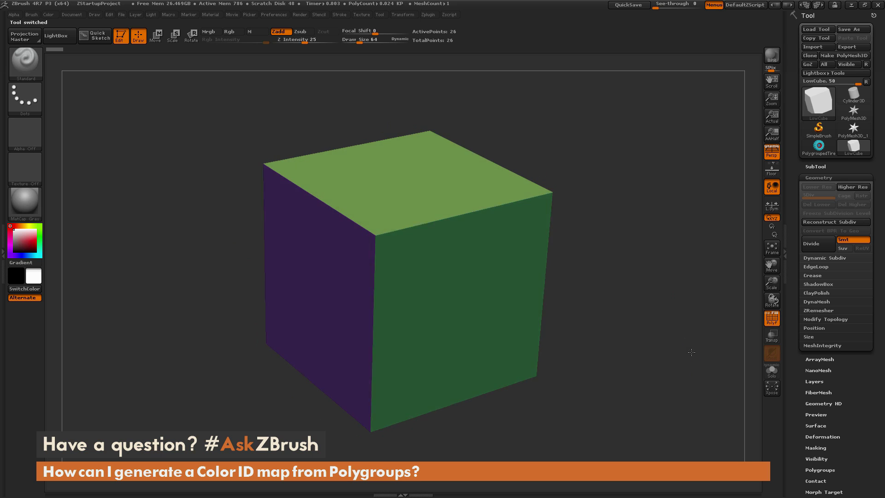
# Step: Create a New From UV Check texture and orbit the cube to inspect its UV seams
pyautogui.moveTo(793, 333); pyautogui.dragTo(795, 115)
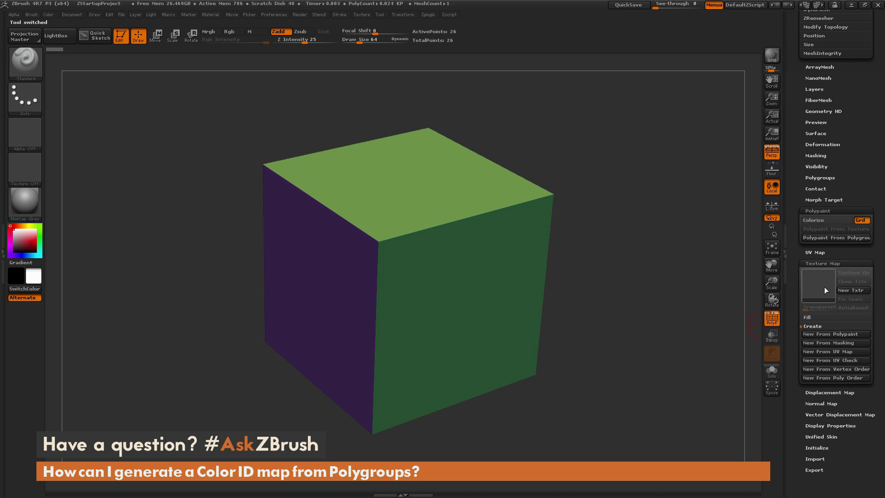
pyautogui.click(833, 361)
pyautogui.moveTo(813, 281)
pyautogui.moveTo(657, 338); pyautogui.dragTo(753, 301)
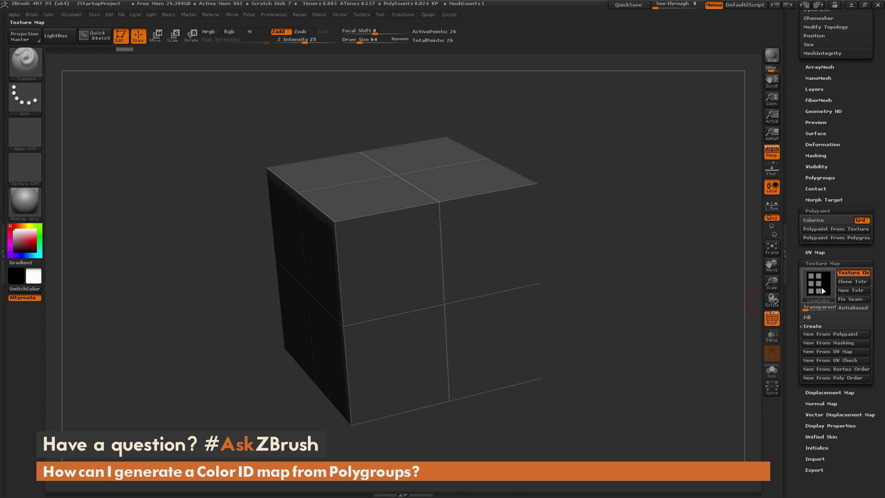
# Step: Hide the UV check texture, apply Polypaint From Polygroups and inspect the cube with PolyF on
pyautogui.click(847, 273)
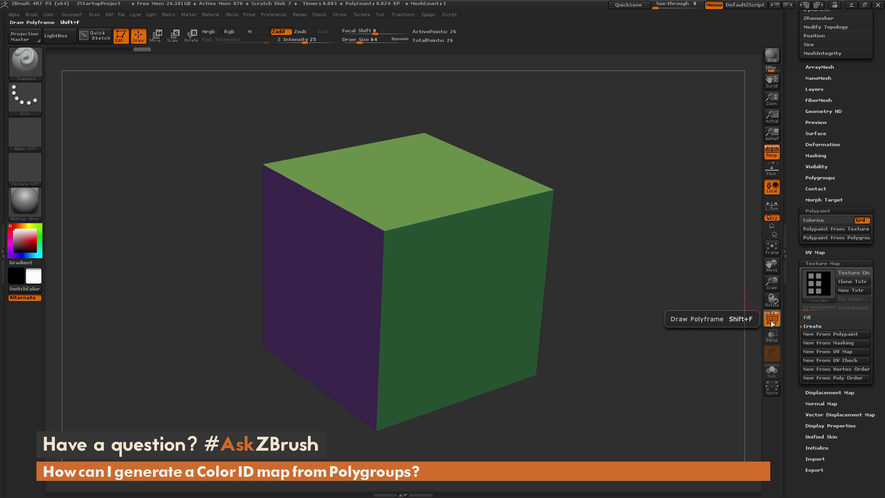
pyautogui.moveTo(756, 318); pyautogui.dragTo(753, 260)
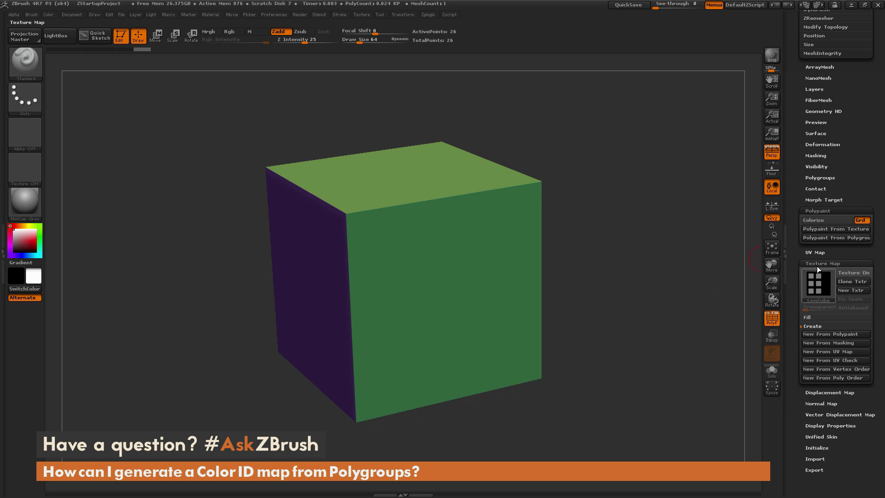
pyautogui.click(823, 237)
pyautogui.moveTo(751, 265)
pyautogui.mouseDown()
pyautogui.moveTo(692, 316)
pyautogui.moveTo(705, 321)
pyautogui.moveTo(684, 316)
pyautogui.moveTo(687, 335)
pyautogui.mouseUp()
pyautogui.click(772, 318)
pyautogui.moveTo(698, 336); pyautogui.dragTo(742, 314)
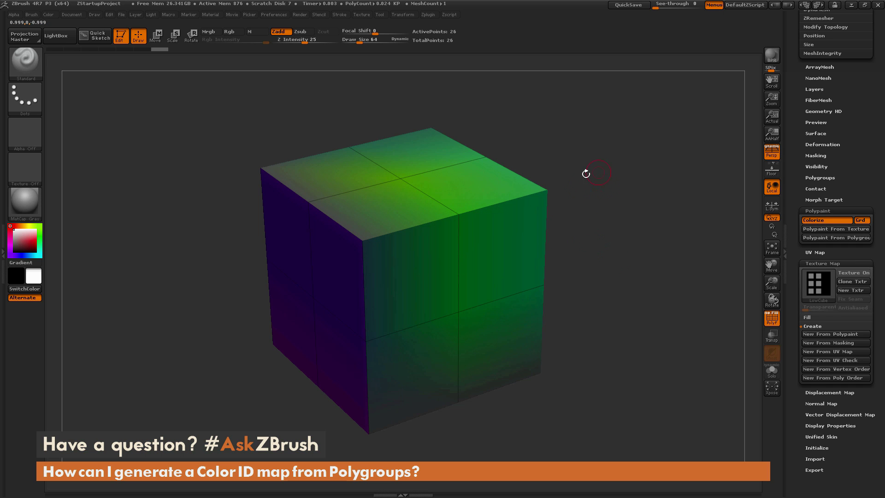
pyautogui.moveTo(612, 267)
pyautogui.mouseDown()
pyautogui.moveTo(640, 235)
pyautogui.moveTo(603, 242)
pyautogui.moveTo(578, 266)
pyautogui.moveTo(595, 276)
pyautogui.moveTo(636, 249)
pyautogui.moveTo(629, 257)
pyautogui.moveTo(579, 227)
pyautogui.mouseUp()
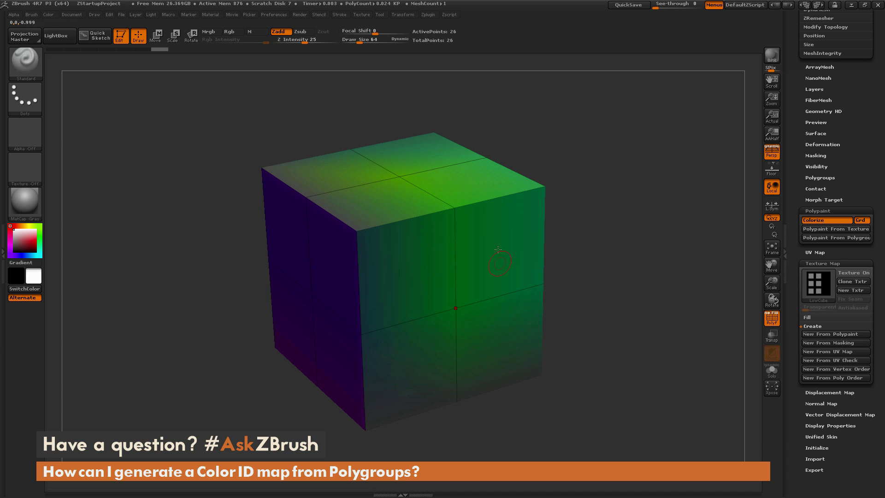
pyautogui.moveTo(644, 225); pyautogui.dragTo(689, 203)
# Step: Turn off Colorize to show flat polygroup colours and expand Geometry's Modify Topology options
pyautogui.click(813, 220)
pyautogui.moveTo(654, 256); pyautogui.dragTo(655, 224)
pyautogui.moveTo(855, 21); pyautogui.dragTo(855, 226)
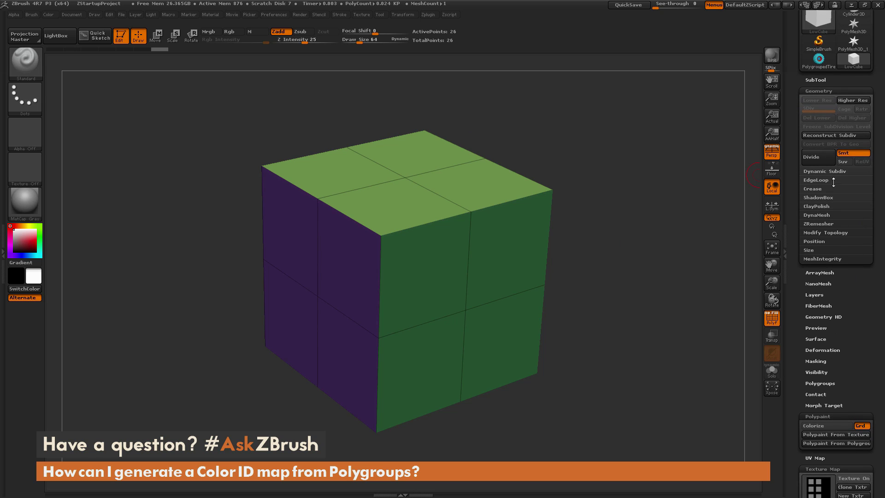
pyautogui.click(832, 234)
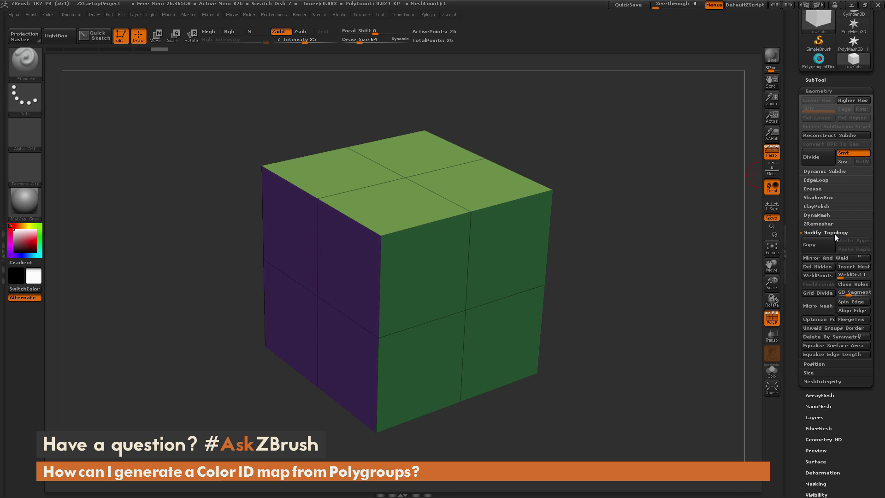
# Step: Unweld Groups Border on the cube, then preview it with Dynamic subdivision toggled on and off
pyautogui.click(837, 327)
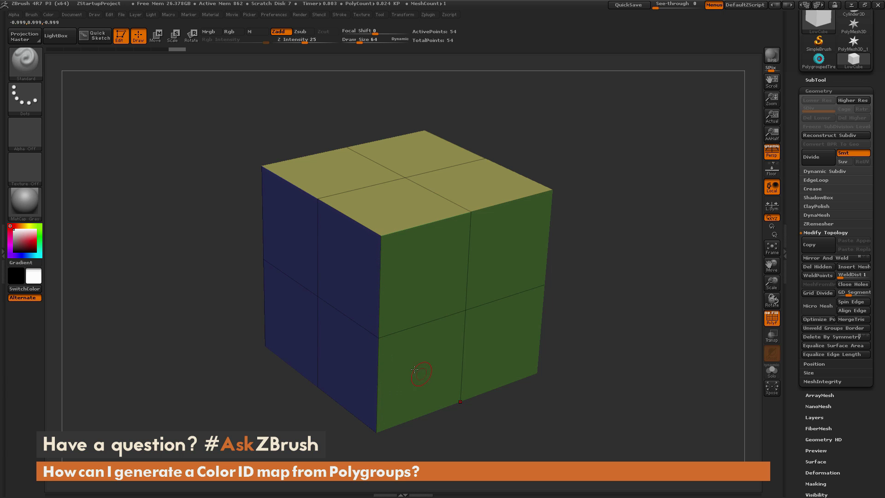
pyautogui.click(825, 171)
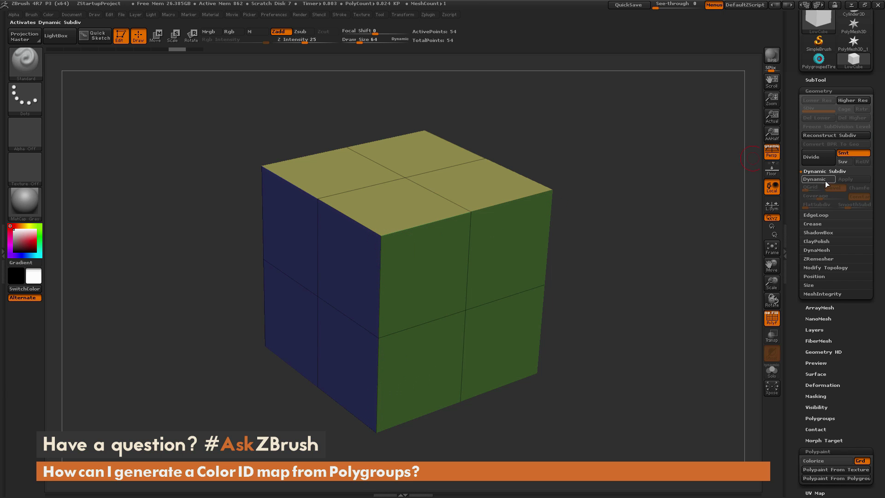
pyautogui.click(815, 179)
pyautogui.moveTo(728, 216); pyautogui.dragTo(690, 229)
pyautogui.click(818, 180)
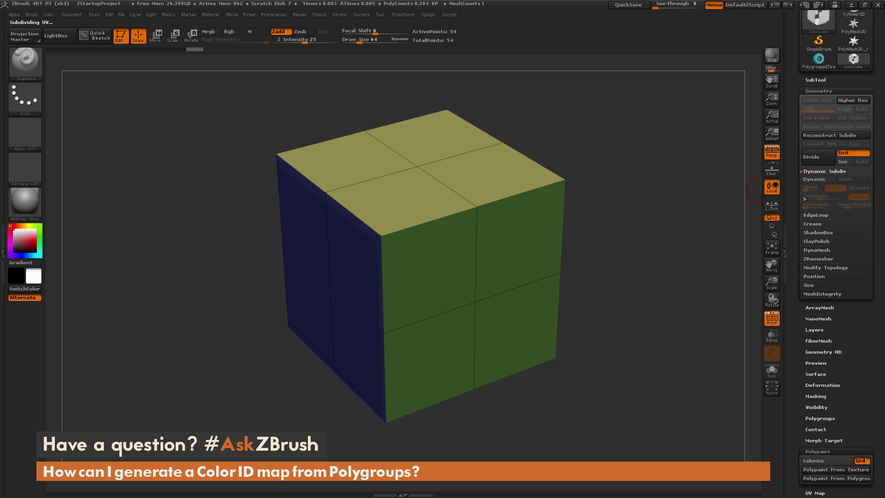
pyautogui.scroll(-2, 795, 244)
pyautogui.moveTo(660, 243); pyautogui.dragTo(751, 223)
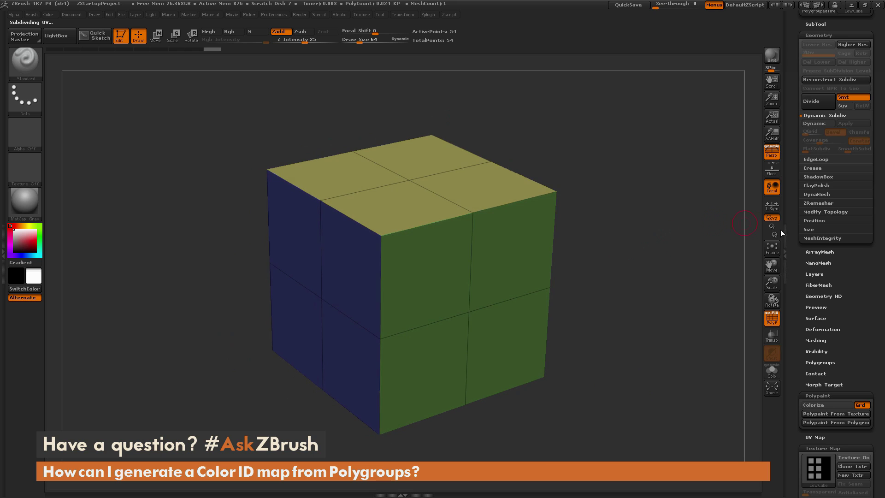
pyautogui.scroll(-6, 855, 299)
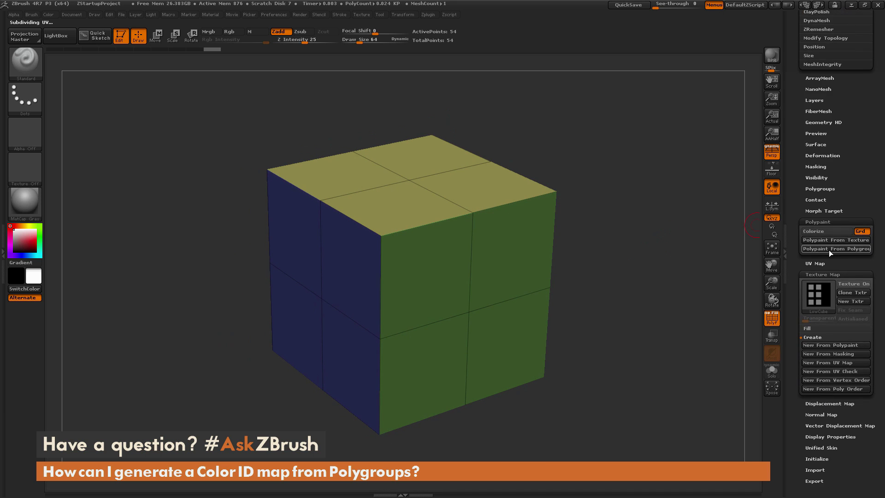
# Step: Repaint the cube with Polypaint From Polygroups and turn off PolyF
pyautogui.click(830, 250)
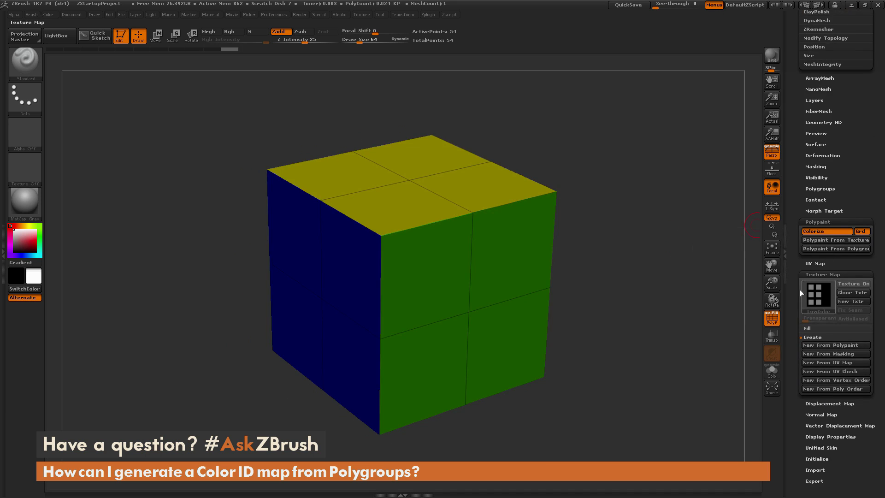
pyautogui.click(773, 318)
pyautogui.moveTo(586, 223)
pyautogui.mouseDown()
pyautogui.moveTo(618, 215)
pyautogui.moveTo(649, 241)
pyautogui.moveTo(585, 228)
pyautogui.mouseUp()
pyautogui.moveTo(618, 256); pyautogui.dragTo(707, 160)
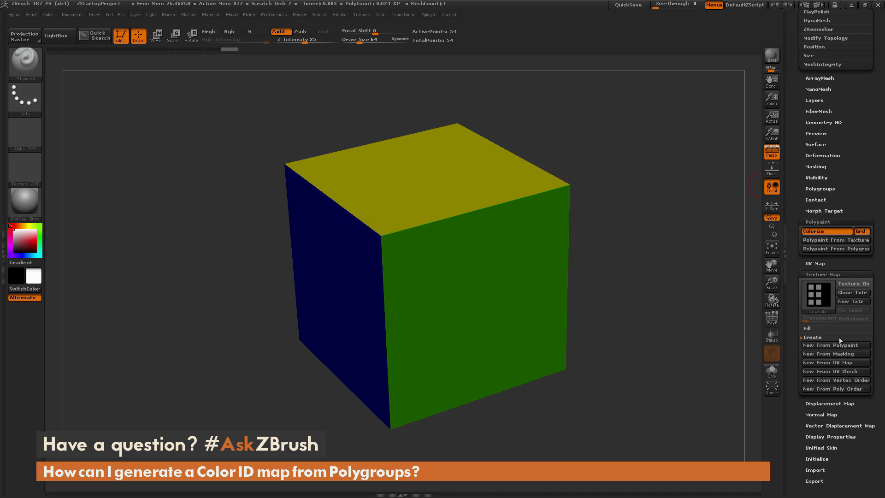
# Step: Bake the cube's polypaint into a 2048×2048 New From Polypaint texture and check the result
pyautogui.click(833, 346)
pyautogui.moveTo(817, 298)
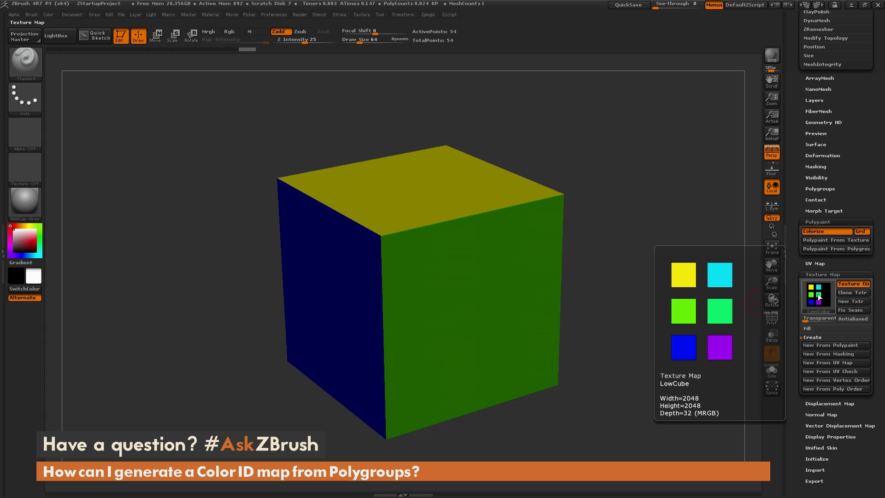
pyautogui.moveTo(648, 336); pyautogui.dragTo(660, 345)
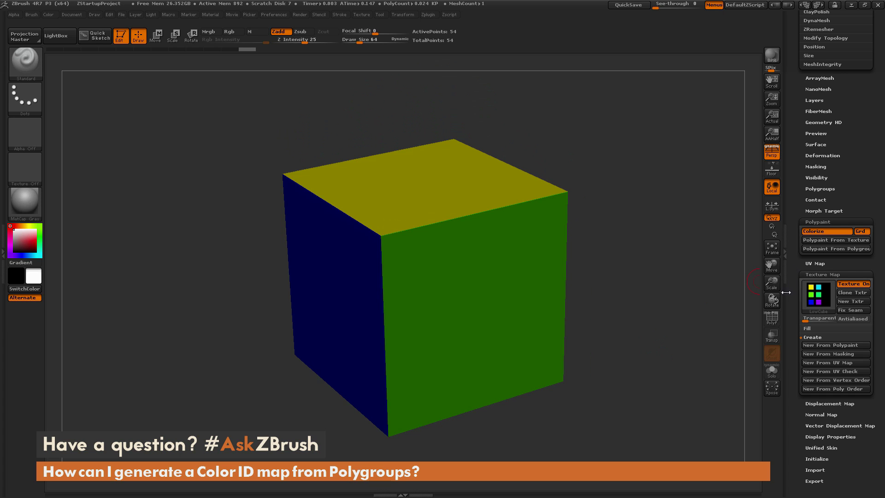
pyautogui.moveTo(820, 299)
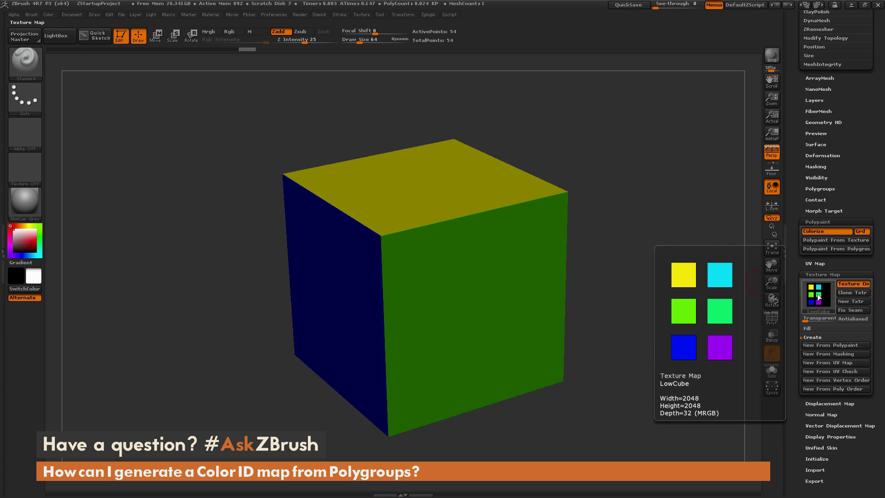
pyautogui.click(773, 322)
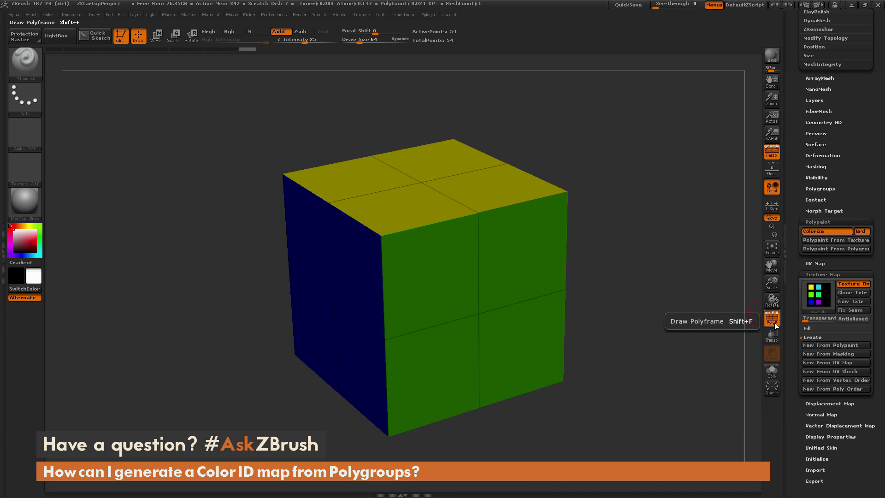
pyautogui.click(773, 322)
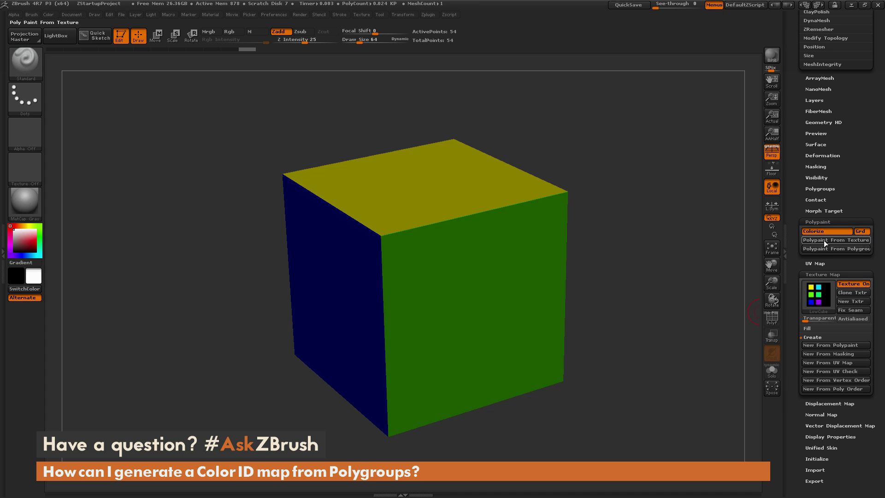
pyautogui.click(700, 340)
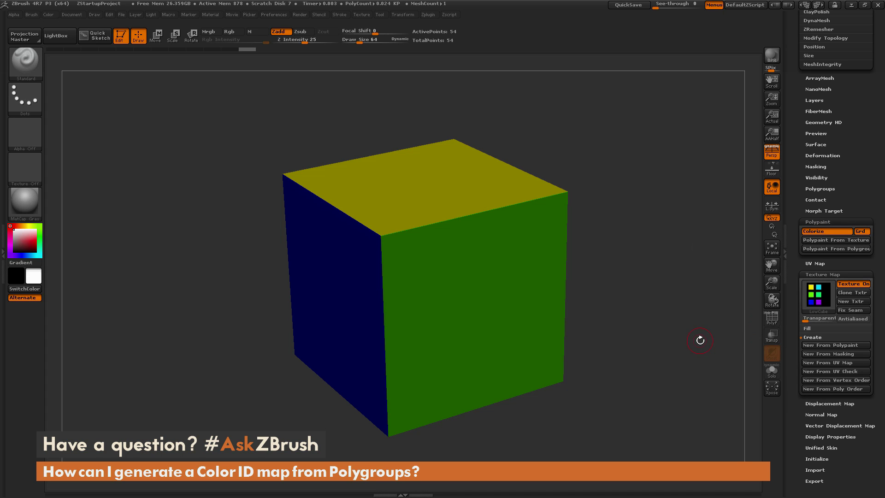